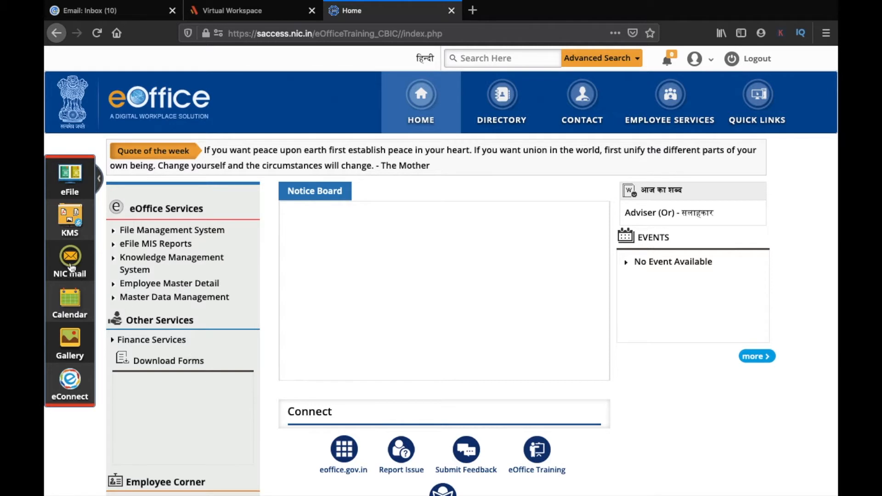
# - Open NIC Mail from the eOffice sidebar, sign in, and browse the INBOX message list
pyautogui.click(67, 260)
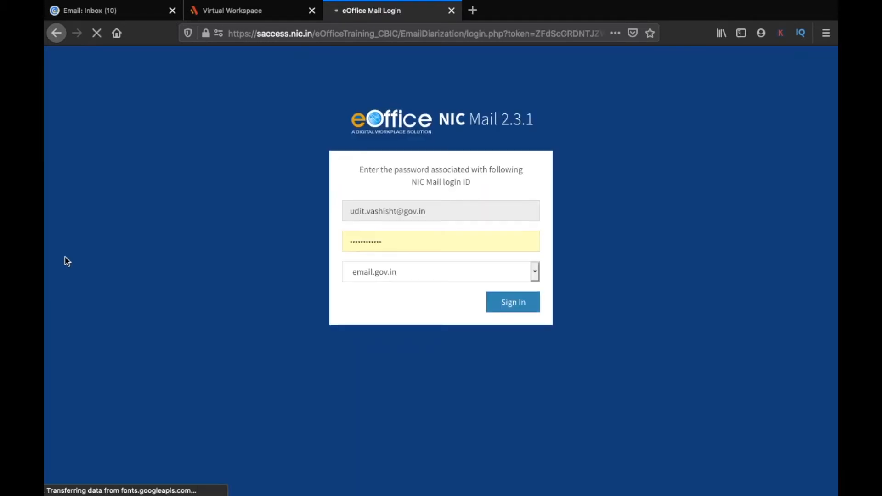
pyautogui.click(504, 312)
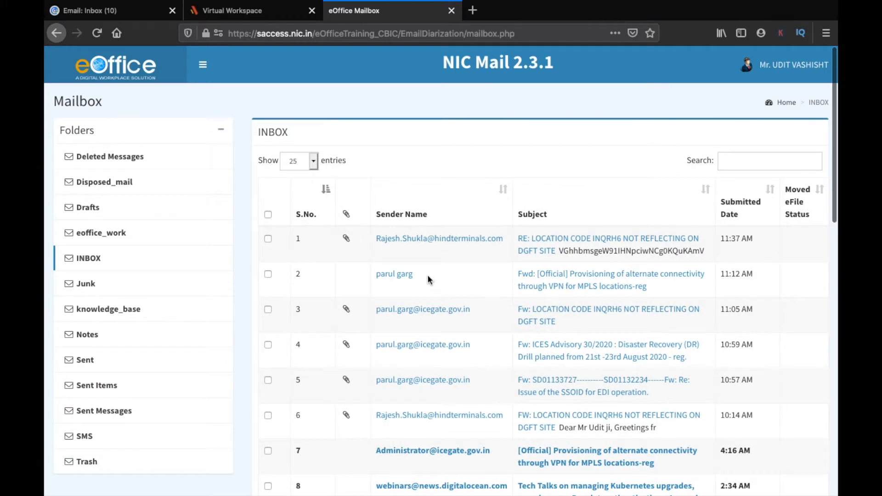
pyautogui.scroll(-3, 427, 275)
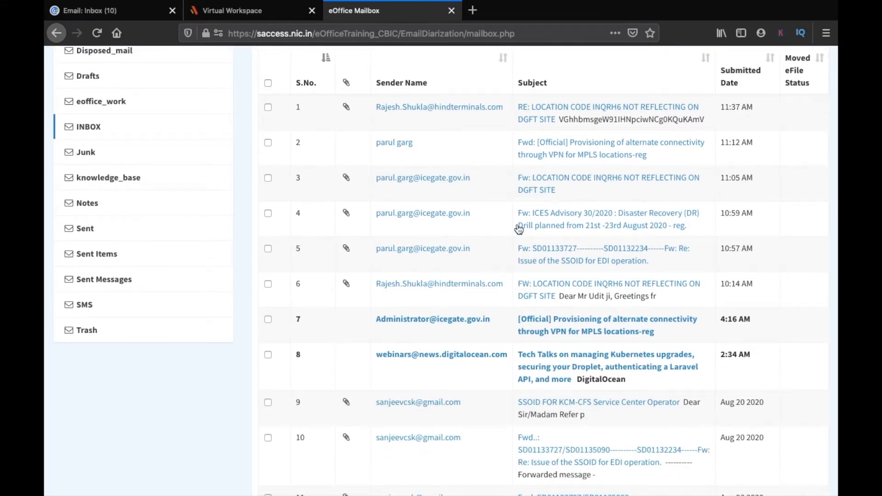
pyautogui.scroll(3, 448, 195)
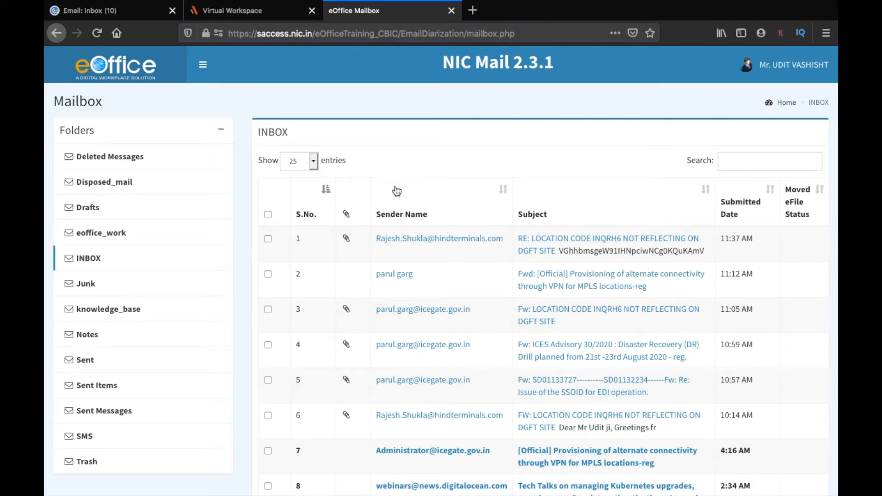
# - In the email.gov.in mailbox, open the Sharing section of Preferences
pyautogui.click(108, 14)
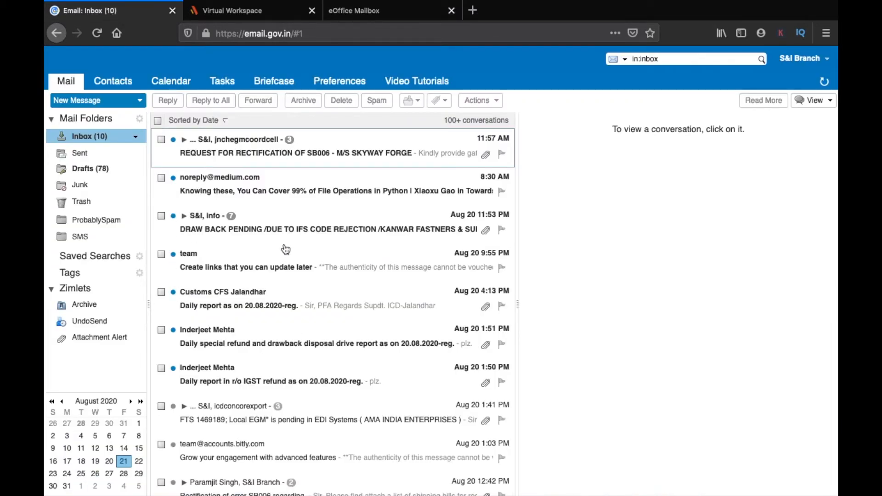
pyautogui.click(343, 87)
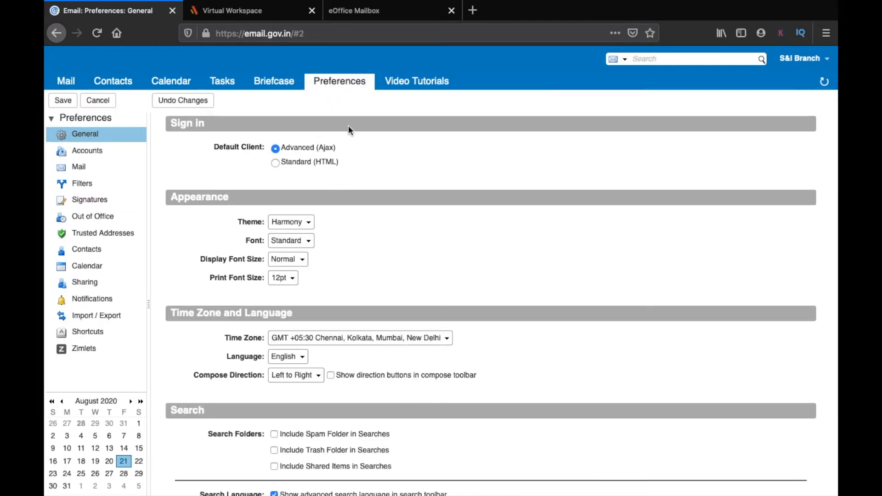
pyautogui.scroll(-1, 222, 285)
pyautogui.scroll(-1, 222, 282)
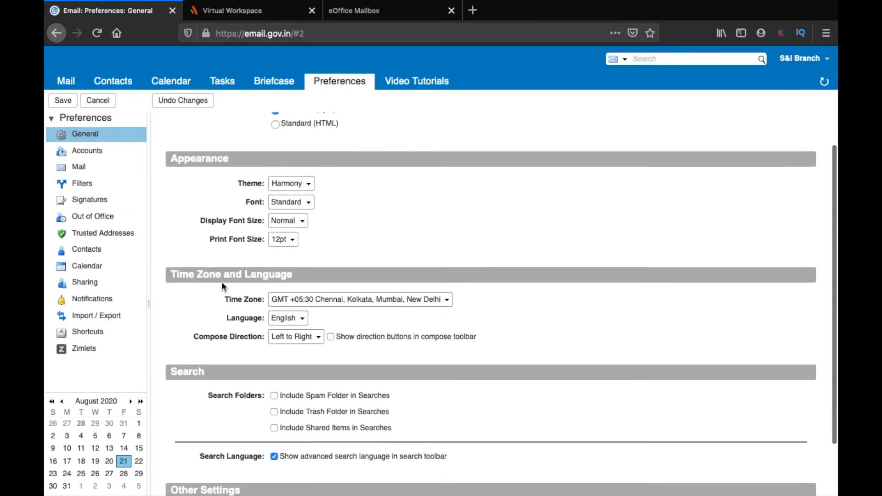
pyautogui.click(89, 284)
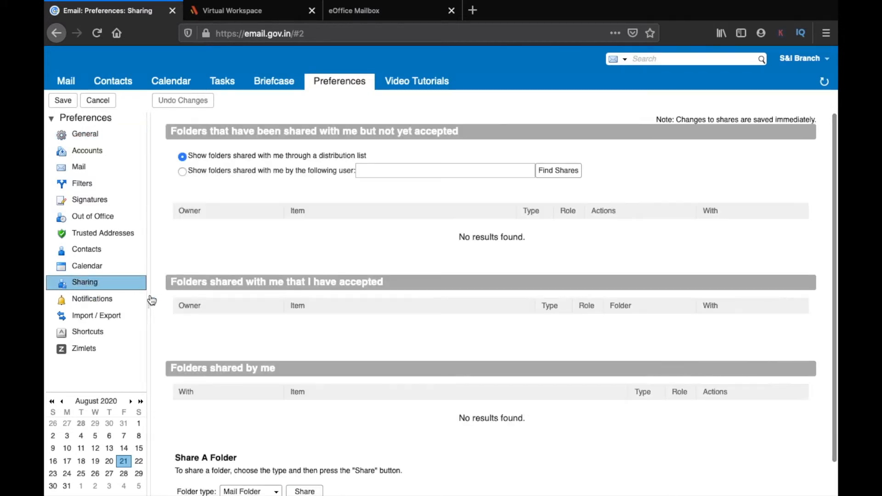
pyautogui.scroll(-1, 217, 298)
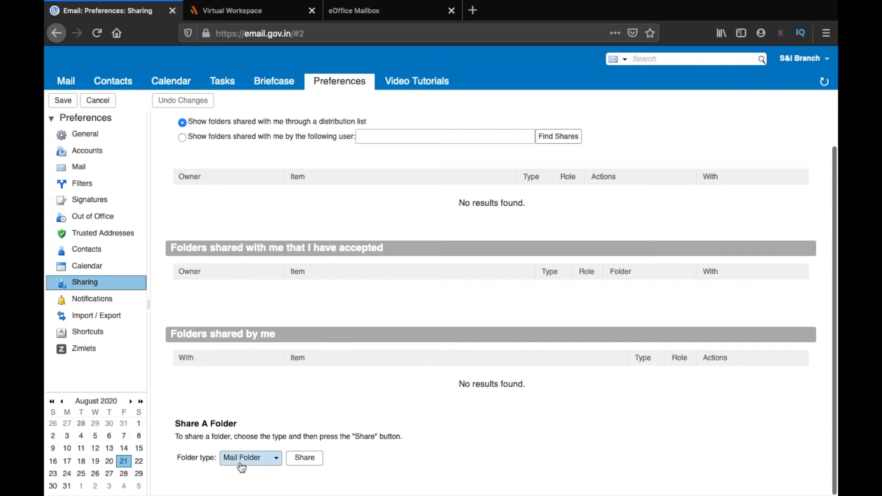
# - Share the Inbox folder with the colleague's address, granting the Manager role
pyautogui.click(306, 462)
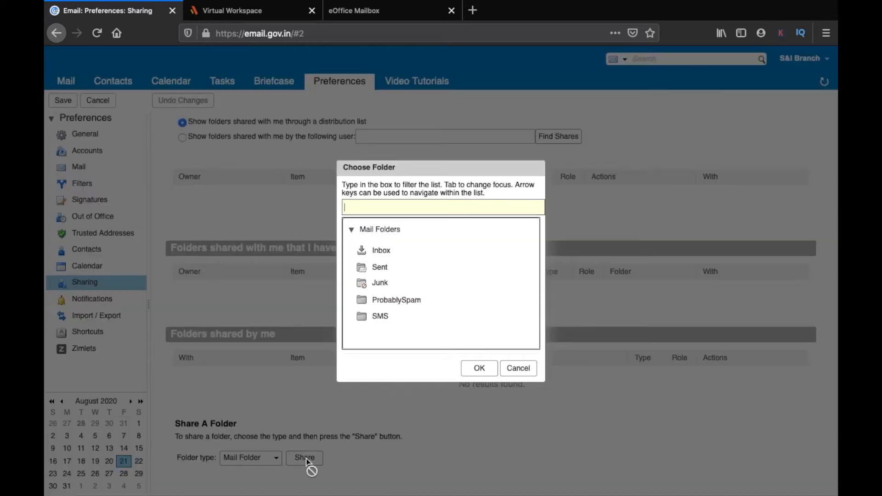
pyautogui.click(385, 253)
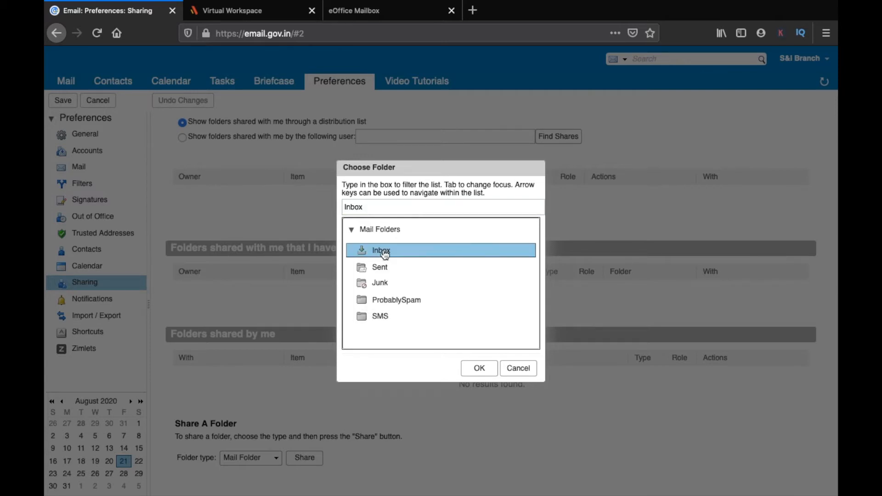
pyautogui.click(480, 368)
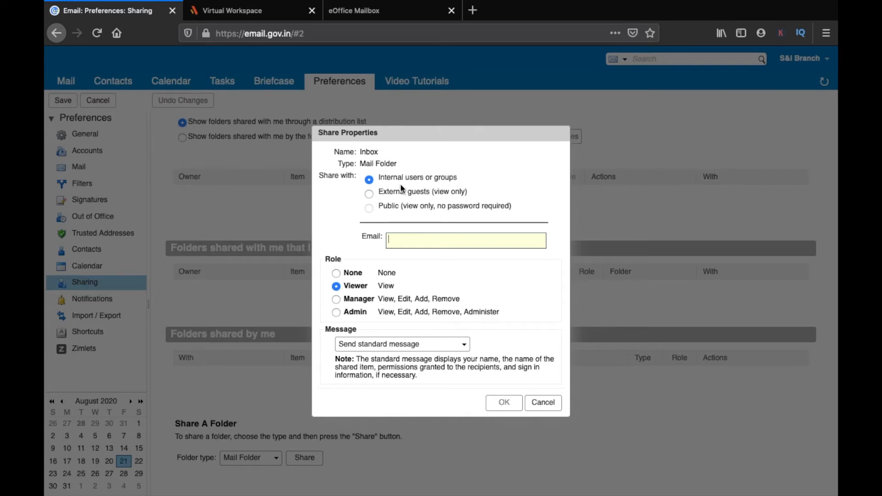
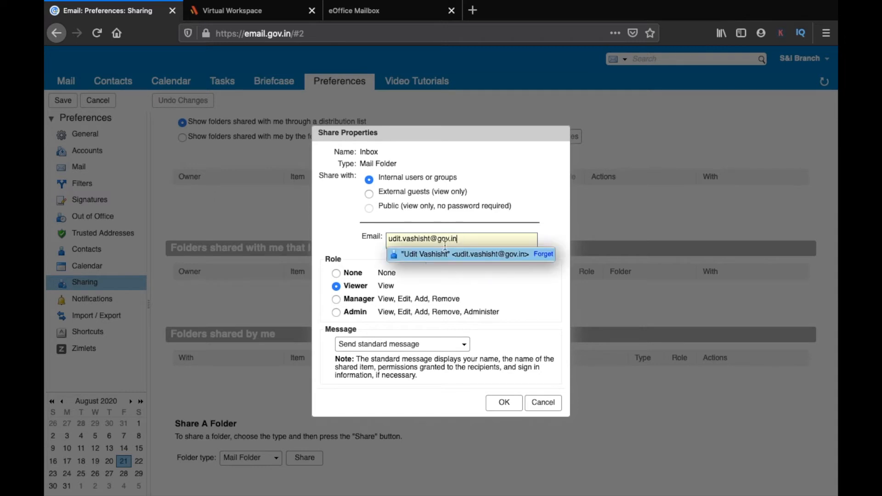
pyautogui.click(336, 299)
pyautogui.click(336, 299)
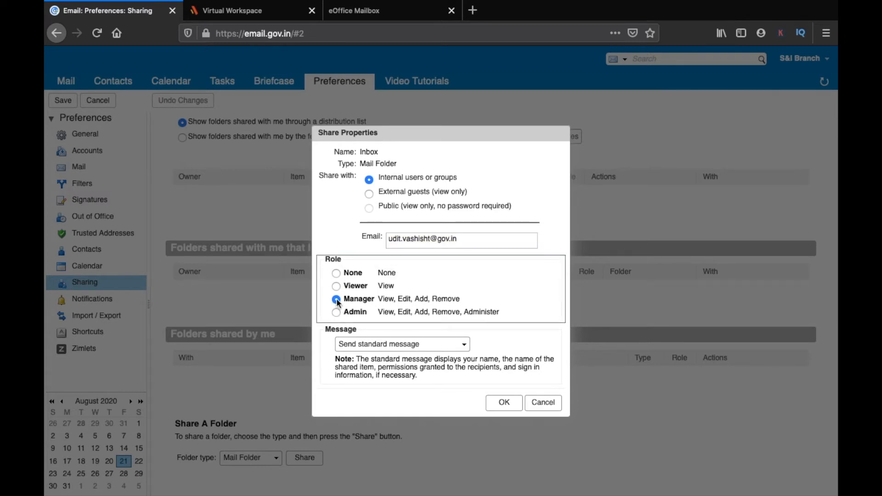
pyautogui.click(505, 404)
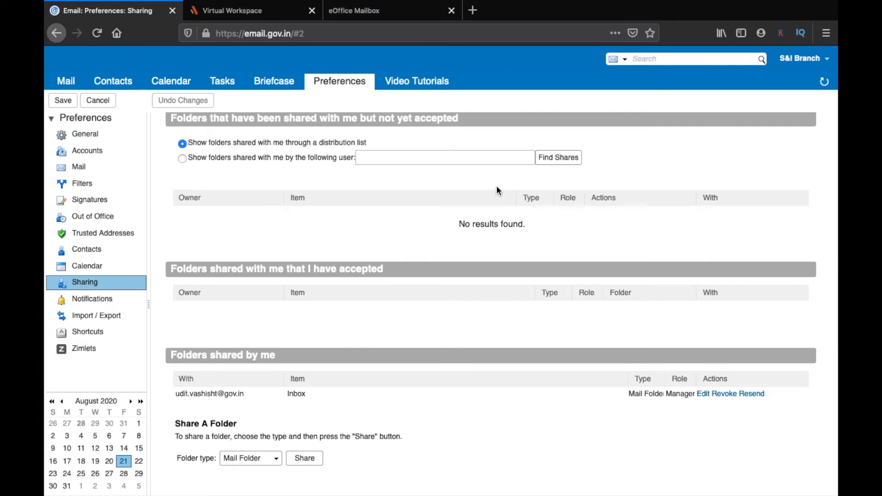
# - Open a Firefox private window and sign in to email.gov.in with the colleague's saved login
pyautogui.click(830, 37)
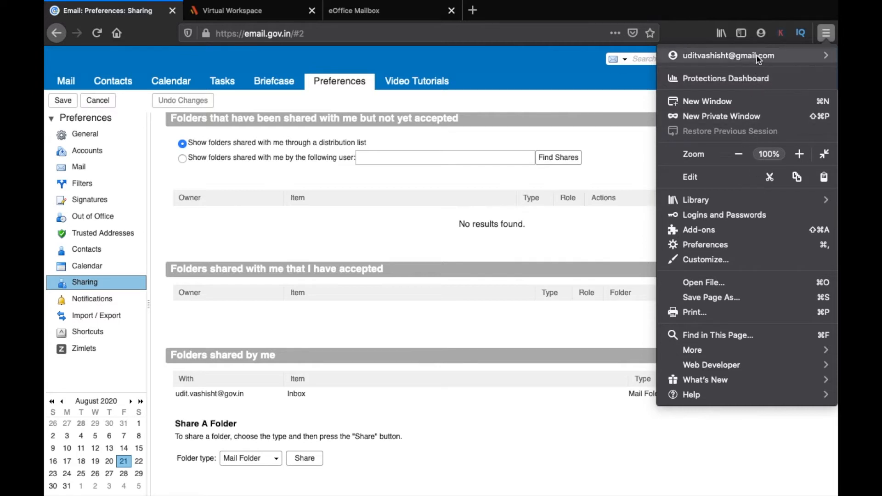
pyautogui.click(733, 115)
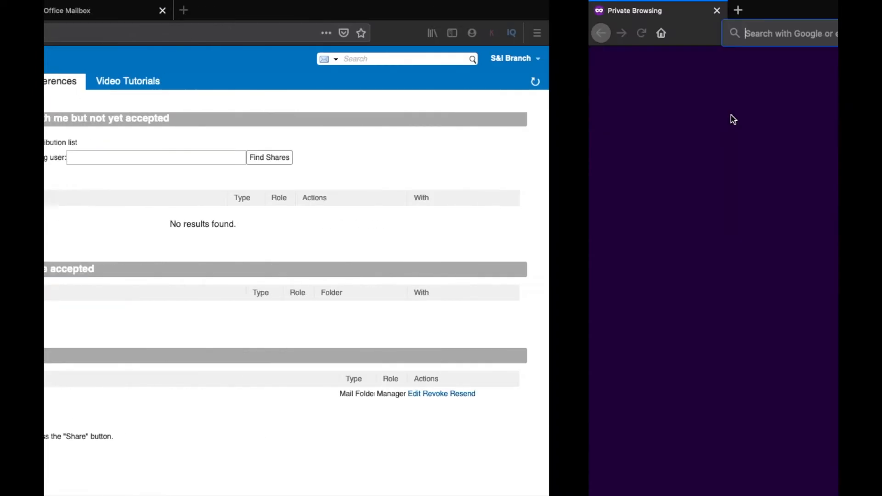
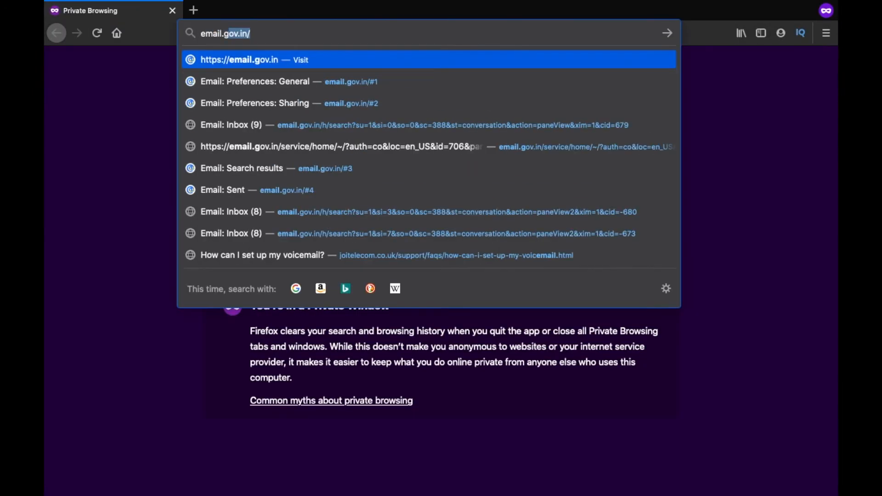
pyautogui.press('Return')
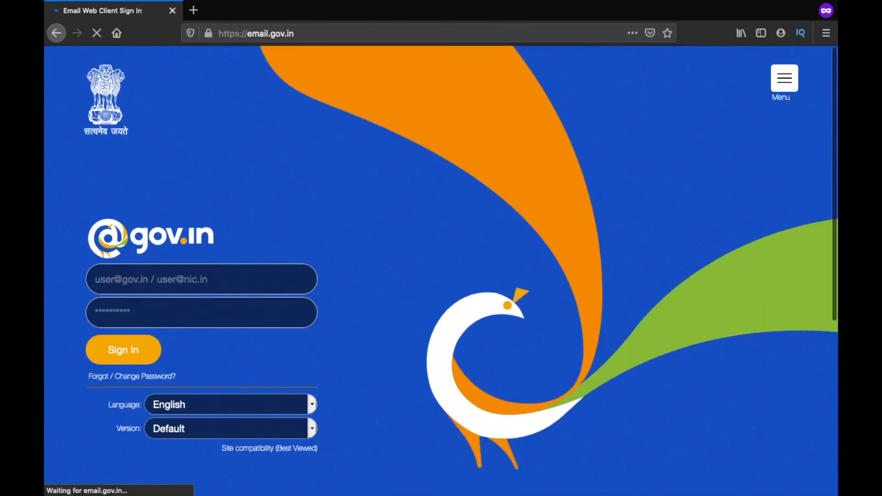
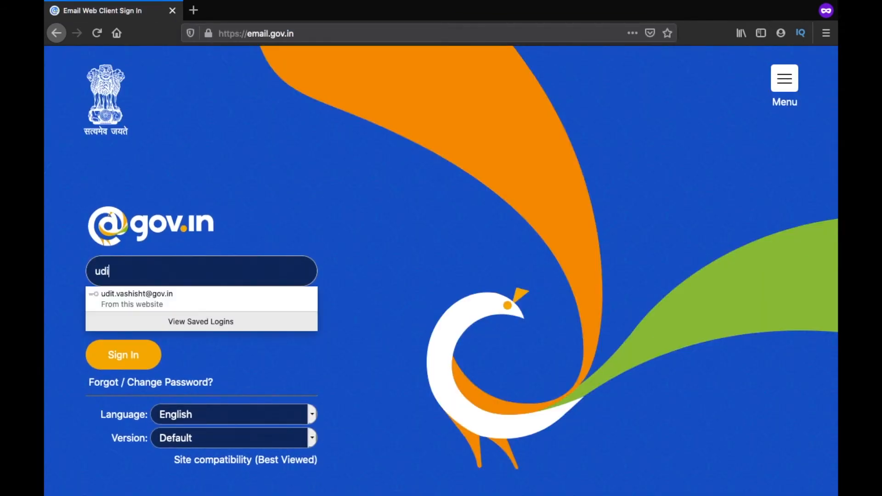
pyautogui.click(199, 303)
pyautogui.click(147, 351)
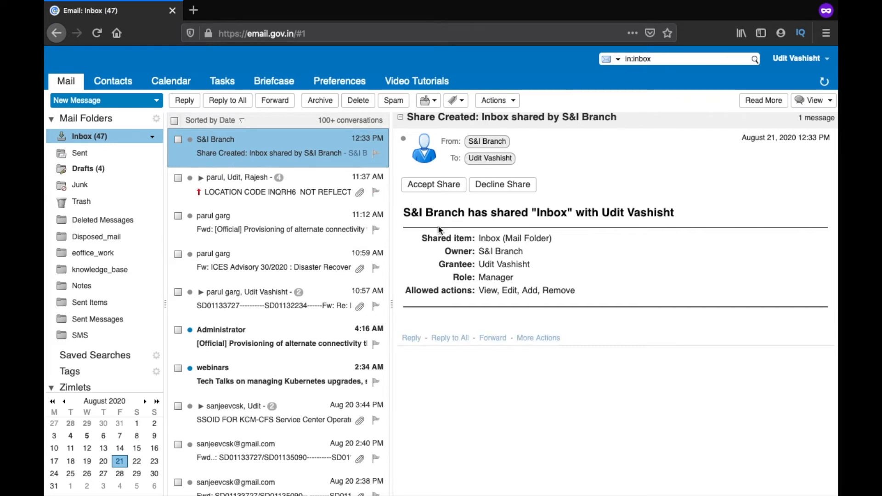
# - Accept the Inbox share with Yes, then open S&I Branch's Inbox in the folder pane
pyautogui.click(428, 188)
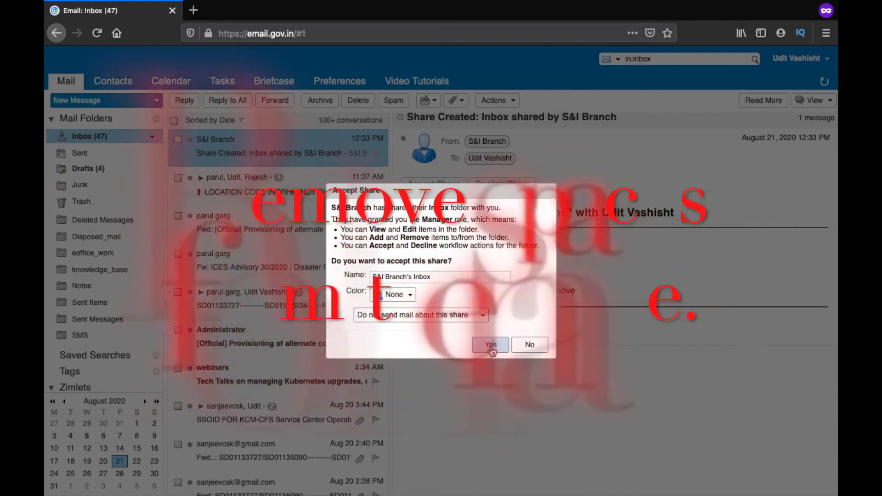
pyautogui.click(491, 345)
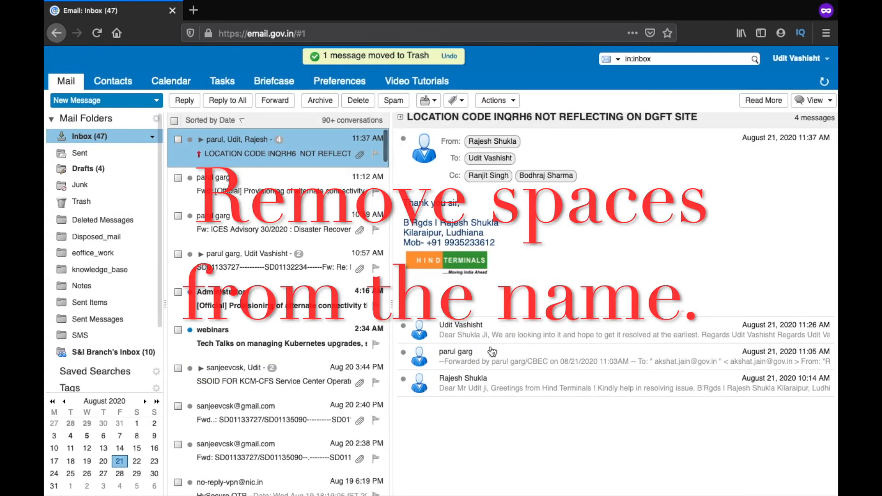
pyautogui.scroll(-3, 129, 296)
pyautogui.scroll(1, 129, 296)
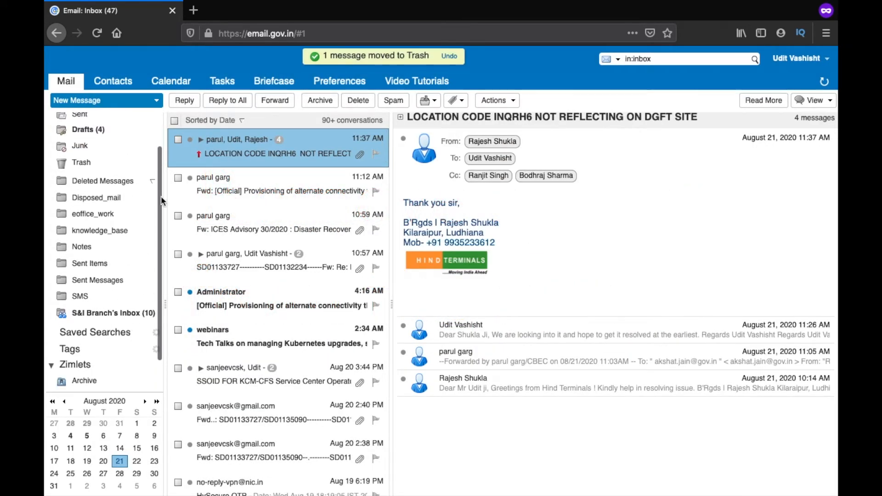
pyautogui.scroll(-1, 116, 221)
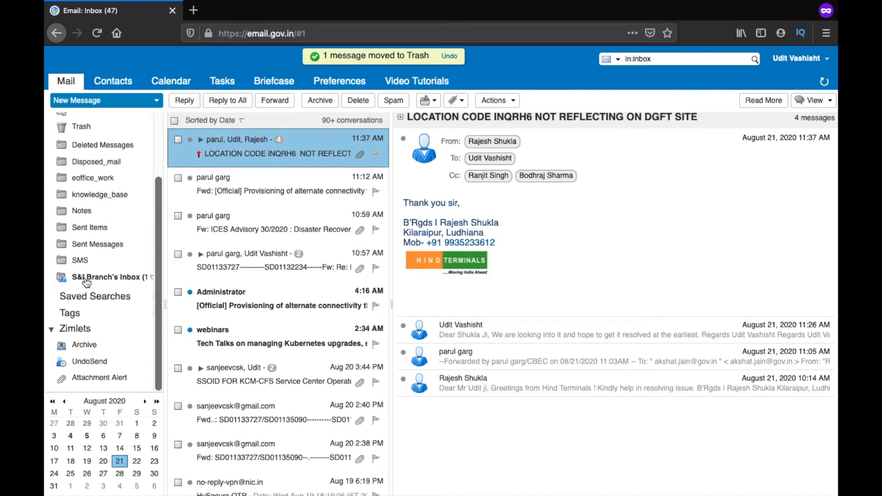
pyautogui.click(122, 277)
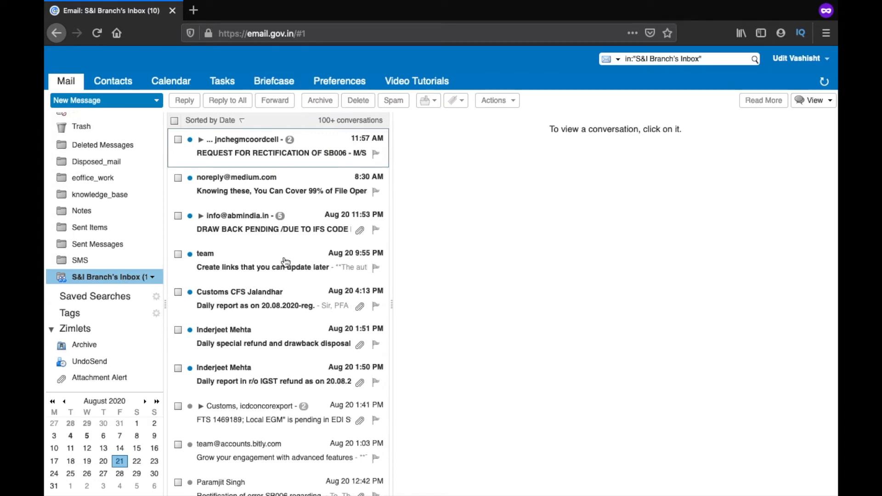
# - Switch back to the original browser window's NIC Mail inbox
pyautogui.hotkey('ctrl', 'Up')
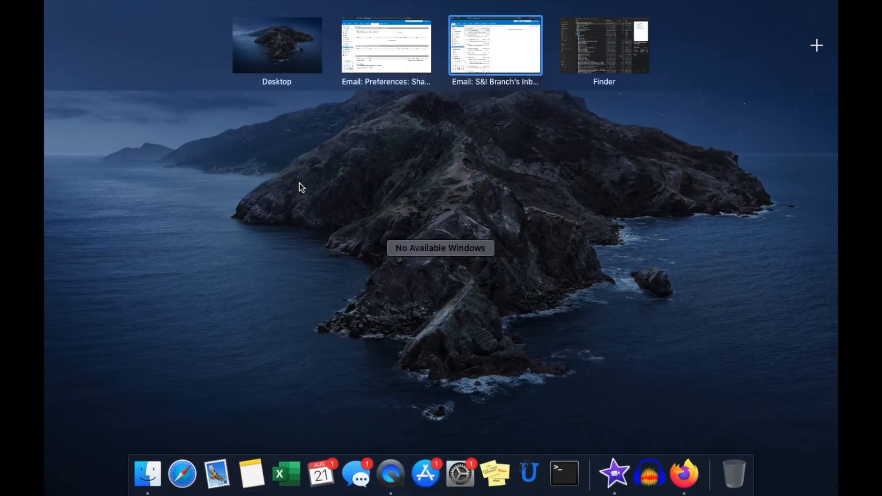
pyautogui.click(382, 45)
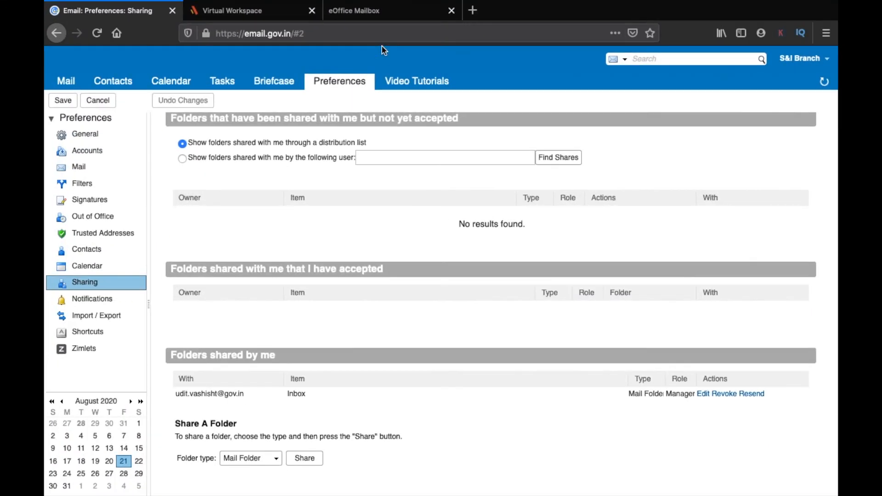
pyautogui.click(364, 15)
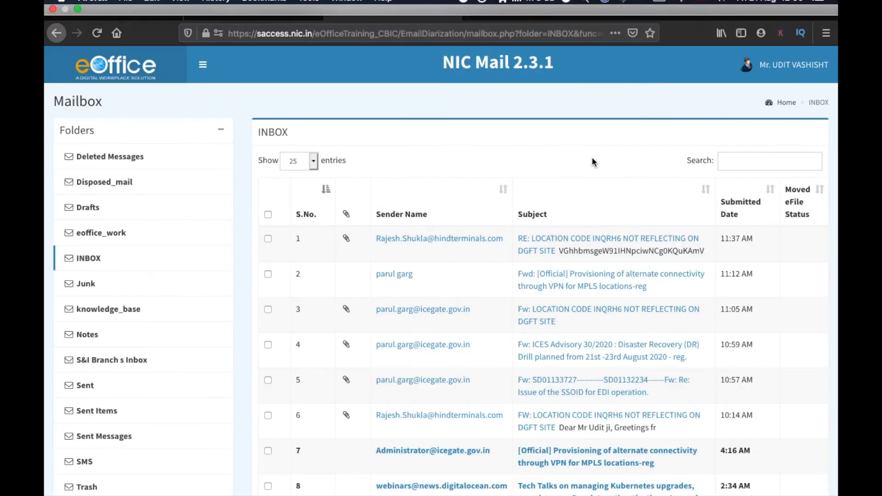
# - Sign out of NIC Mail, find S&I Branch s Inbox empty, and return to Sharing preferences
pyautogui.click(782, 64)
pyautogui.click(802, 201)
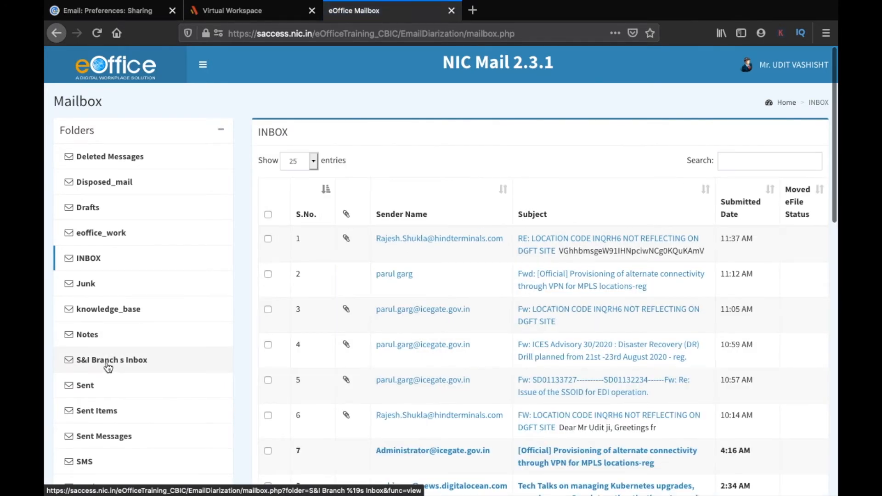
pyautogui.click(108, 364)
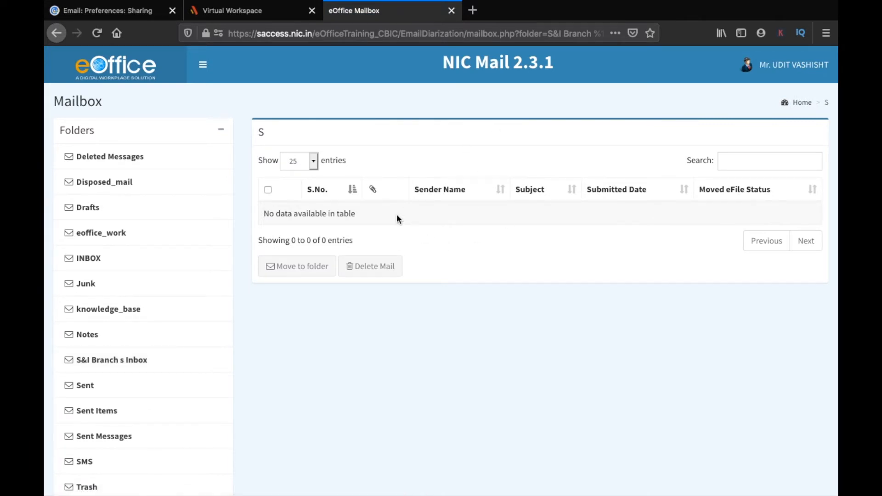
pyautogui.click(127, 13)
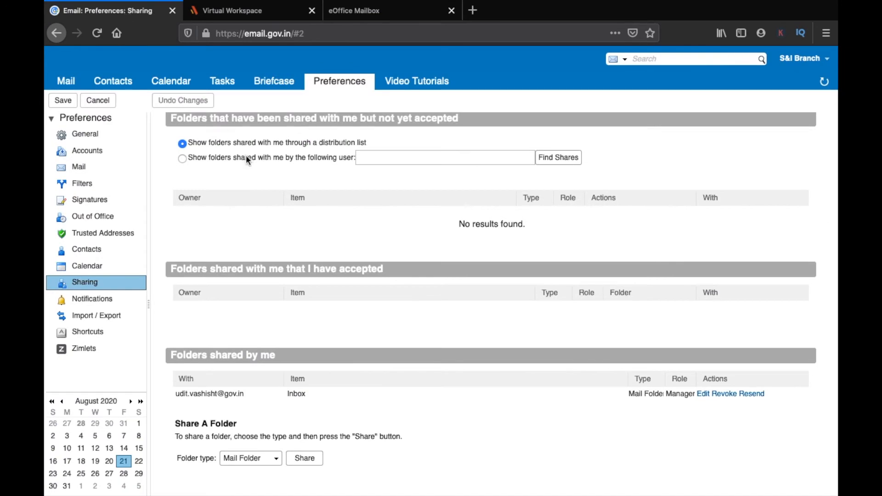
# - In the inbox window, rename the folder S&I Branch's Inbox to 'Official-email'
pyautogui.hotkey('ctrl', 'Up')
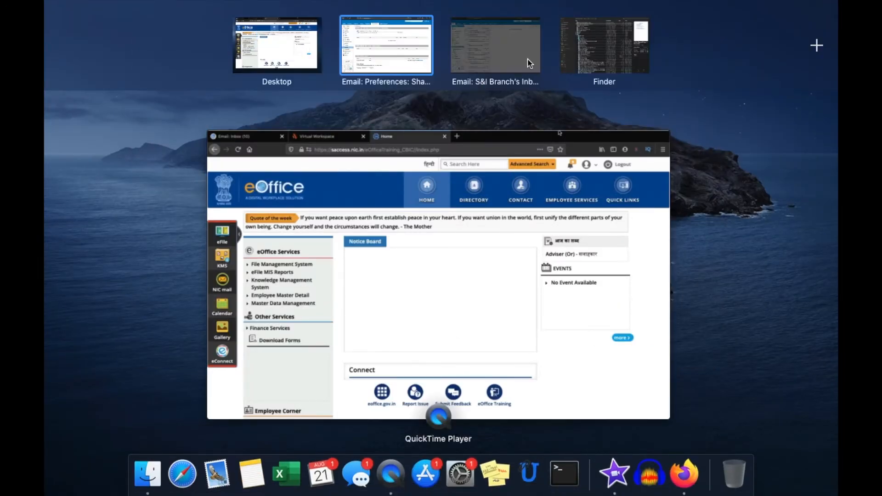
pyautogui.click(530, 63)
pyautogui.rightClick(124, 275)
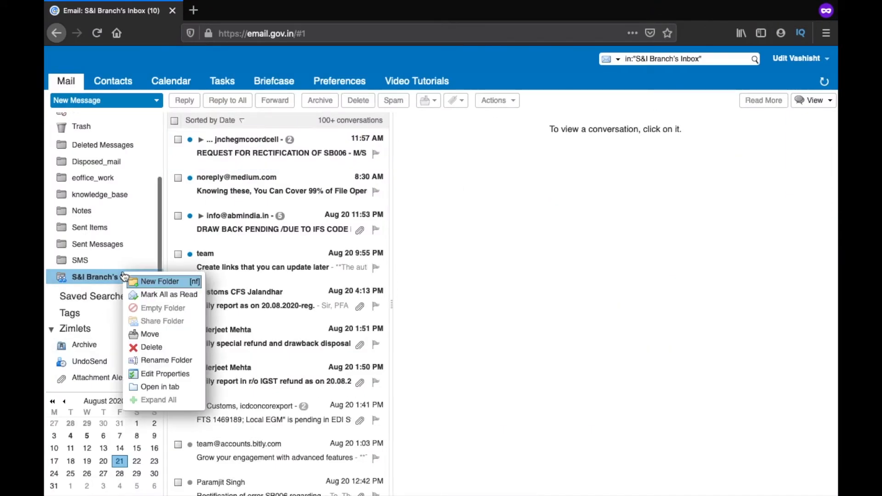
pyautogui.click(155, 364)
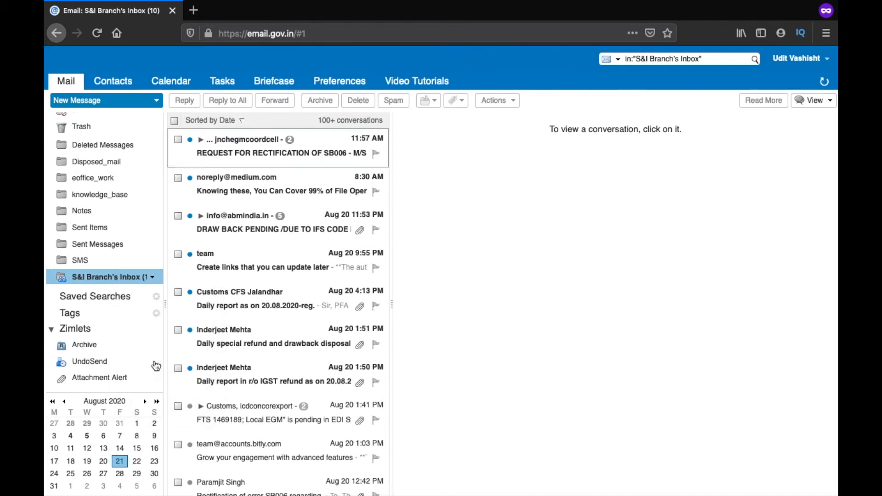
pyautogui.press('BackSpace')
pyautogui.press('BackSpace')
pyautogui.press('BackSpace')
pyautogui.press('BackSpace')
pyautogui.press('BackSpace')
pyautogui.press('BackSpace')
pyautogui.press('BackSpace')
pyautogui.press('BackSpace')
pyautogui.press('BackSpace')
pyautogui.press('BackSpace')
pyautogui.press('BackSpace')
pyautogui.press('BackSpace')
pyautogui.press('BackSpace')
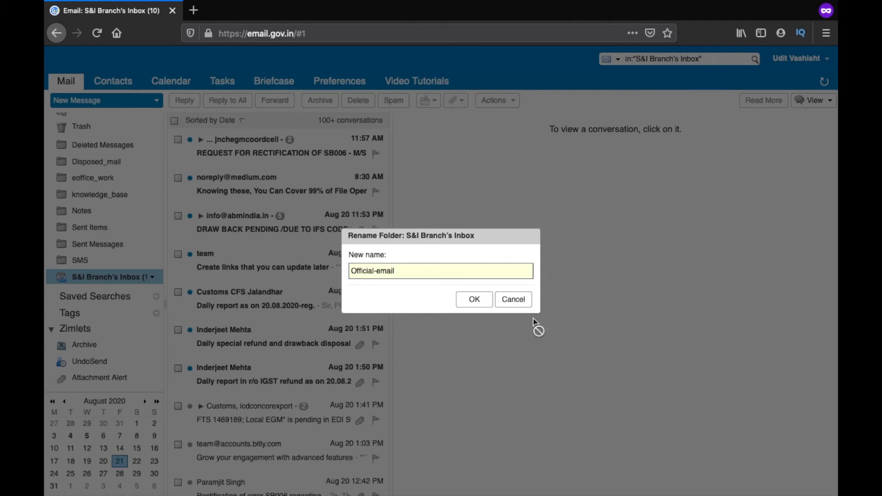
pyautogui.click(481, 300)
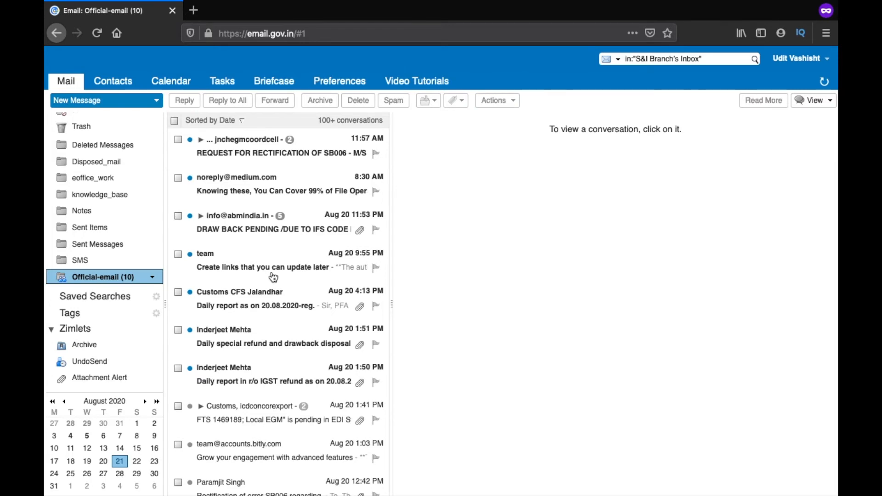
pyautogui.hotkey('ctrl', 'Up')
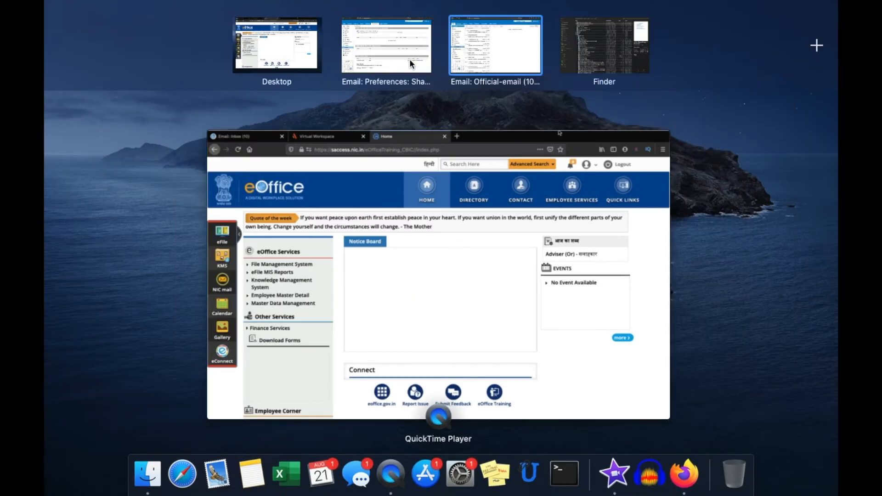
# - On the eOffice Mailbox tab, reload twice and open the Official-email folder
pyautogui.click(409, 59)
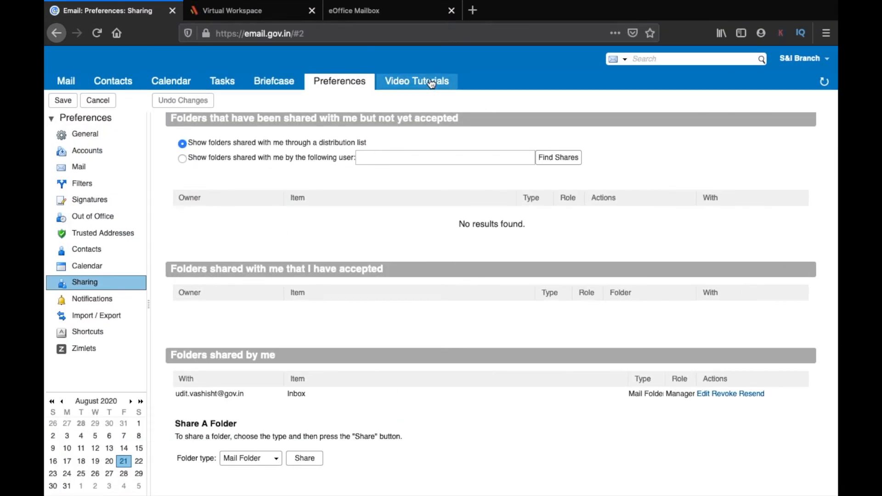
pyautogui.click(375, 14)
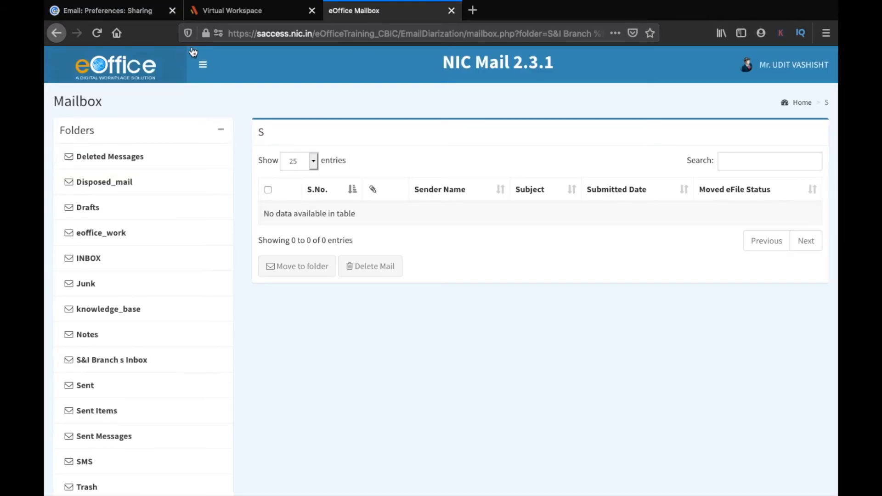
pyautogui.click(97, 34)
pyautogui.click(97, 35)
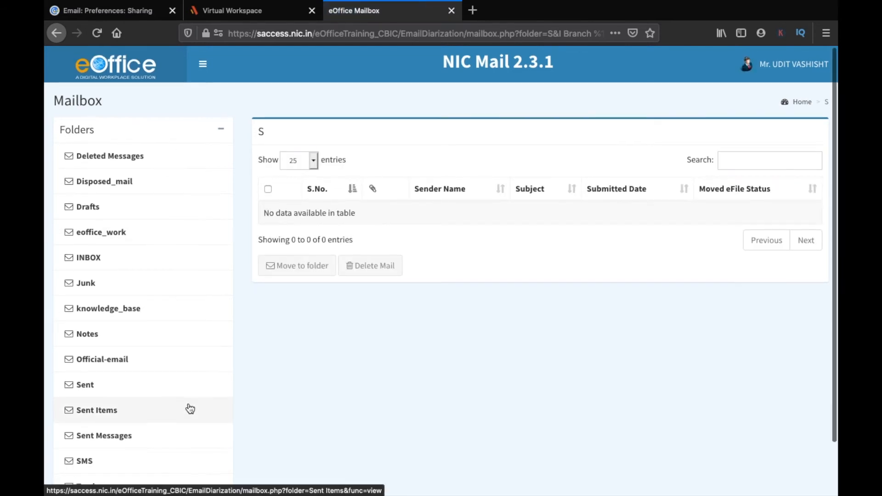
pyautogui.scroll(-2, 190, 409)
pyautogui.click(110, 307)
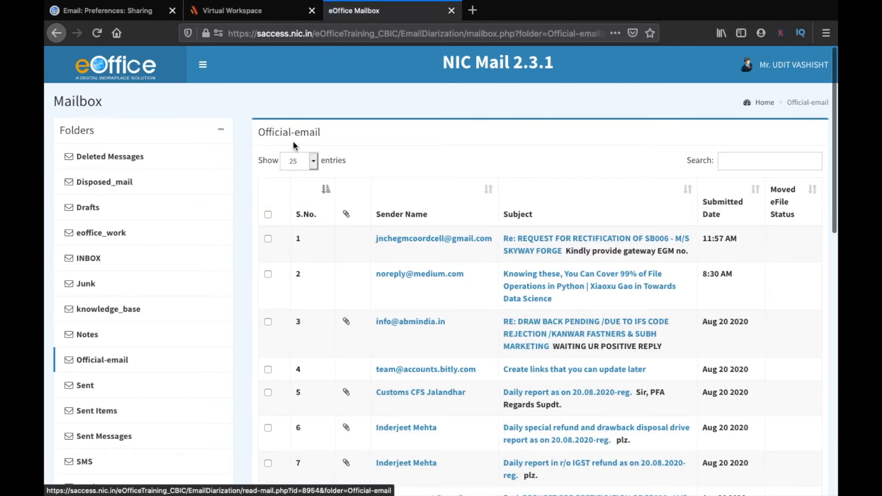
pyautogui.scroll(-3, 438, 324)
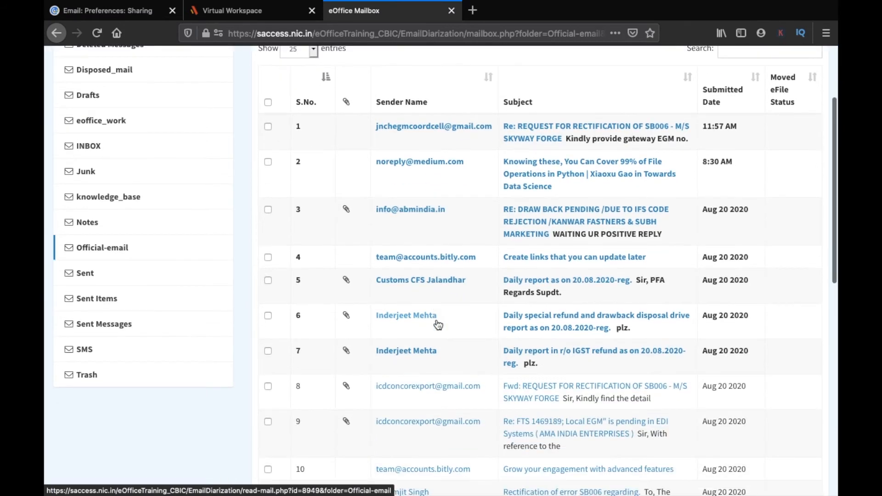
pyautogui.scroll(3, 544, 237)
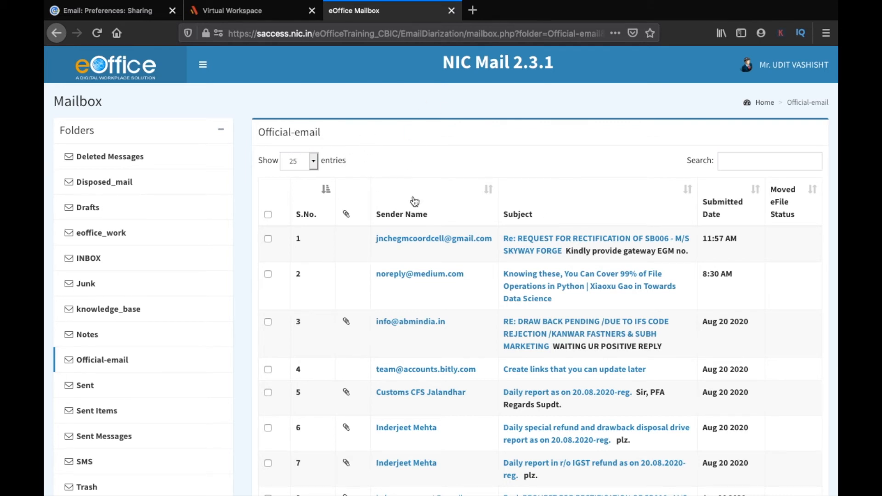
pyautogui.scroll(-4, 346, 238)
pyautogui.scroll(4, 365, 243)
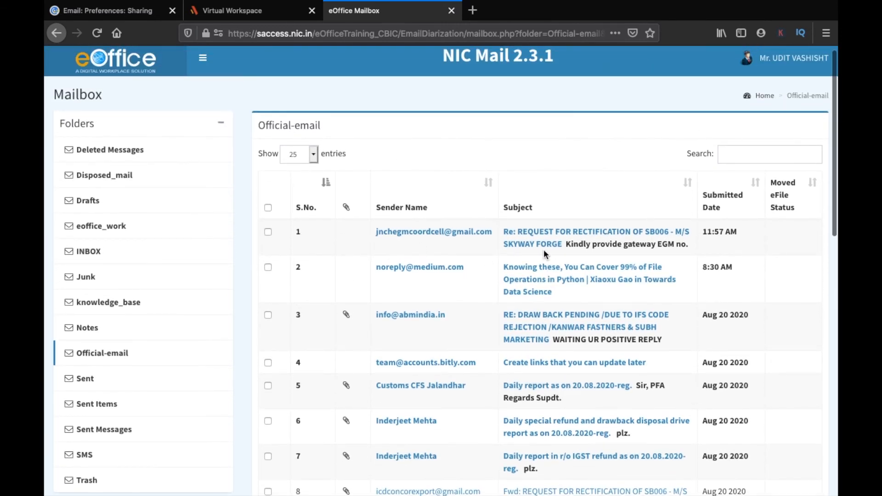
pyautogui.scroll(-10, 535, 297)
pyautogui.scroll(-3, 536, 302)
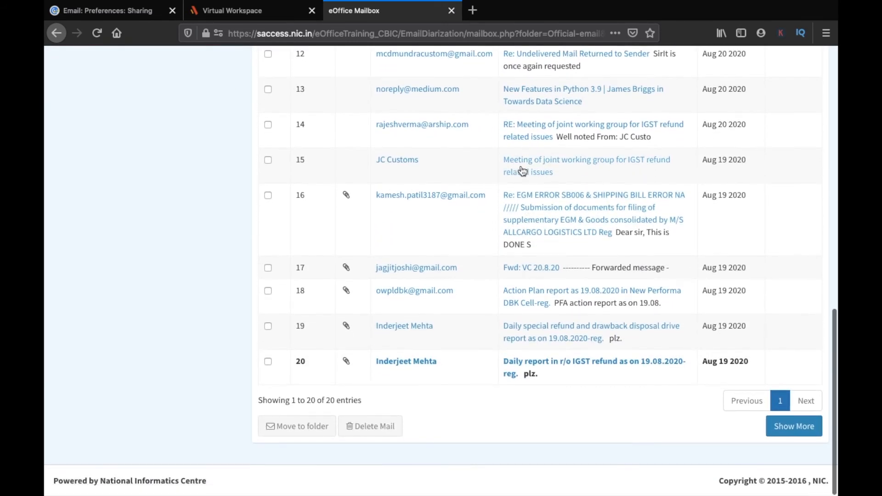
# - Open 'RE: Meeting of joint working group for IGST refund related issues' and move it to eFile
pyautogui.click(524, 132)
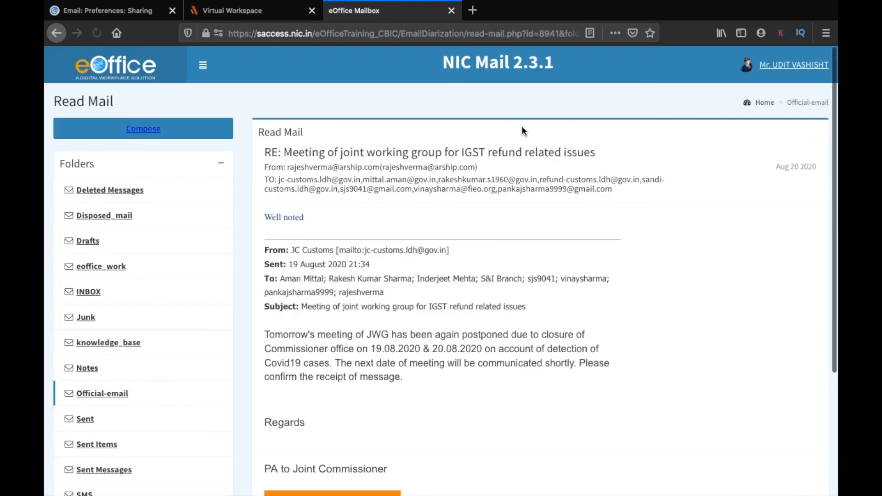
pyautogui.scroll(-4, 571, 202)
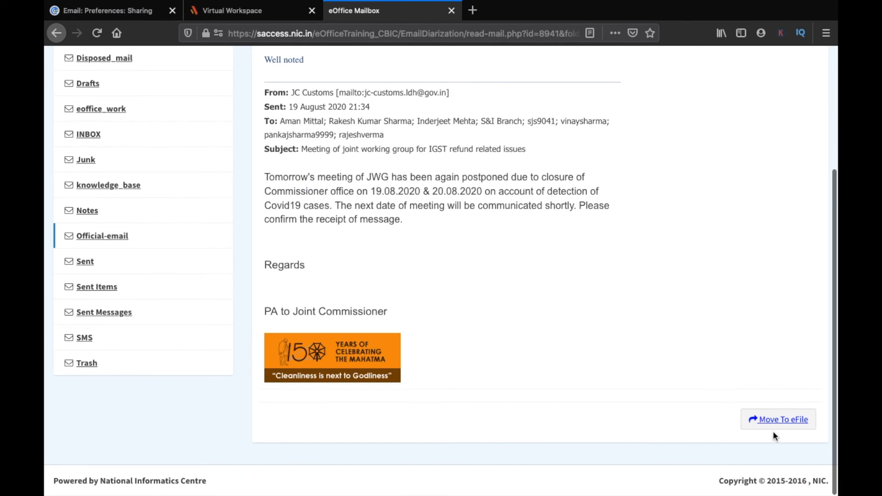
pyautogui.click(782, 418)
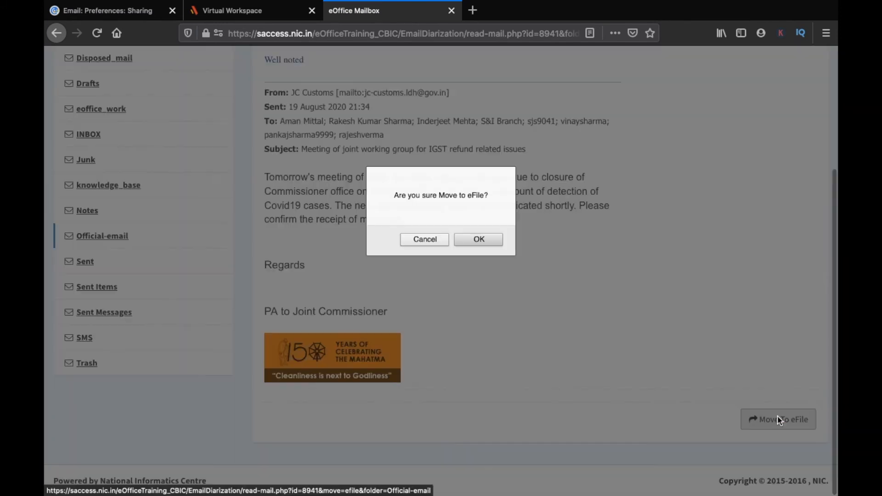
pyautogui.click(491, 241)
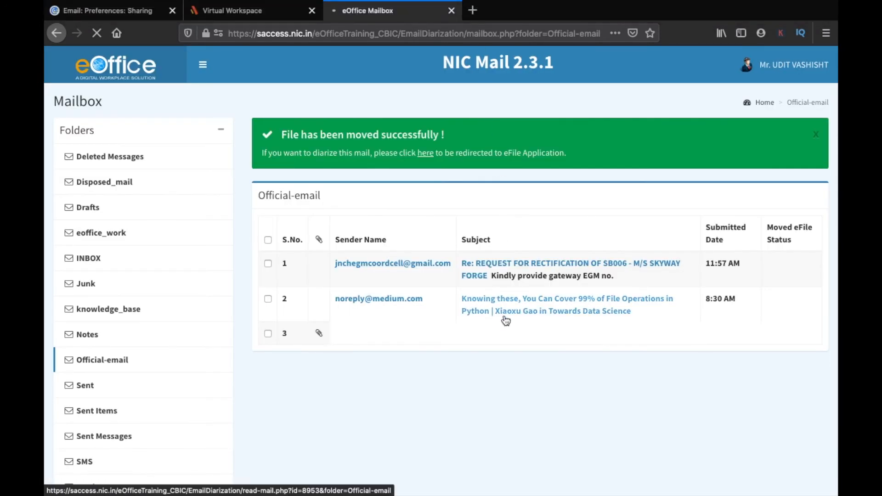
# - In eFile, go to Receipts > Email Diarisation and open the IGST refund meeting mail
pyautogui.click(428, 155)
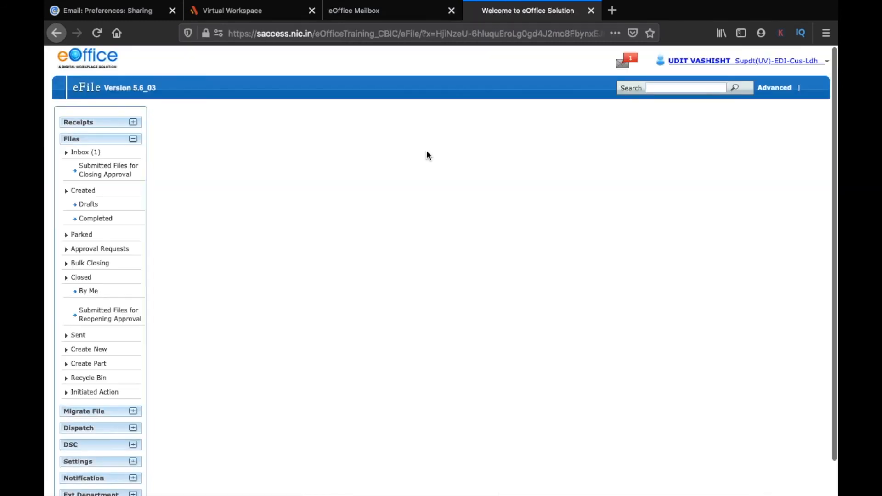
pyautogui.click(103, 123)
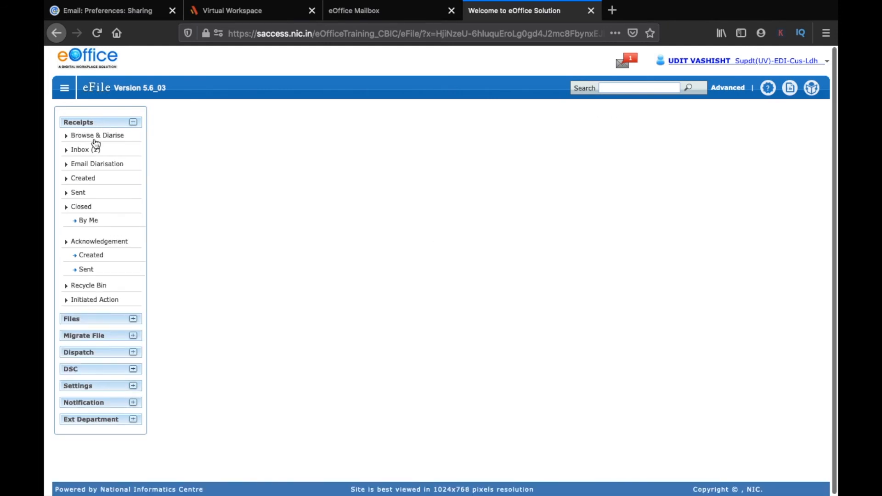
pyautogui.click(90, 165)
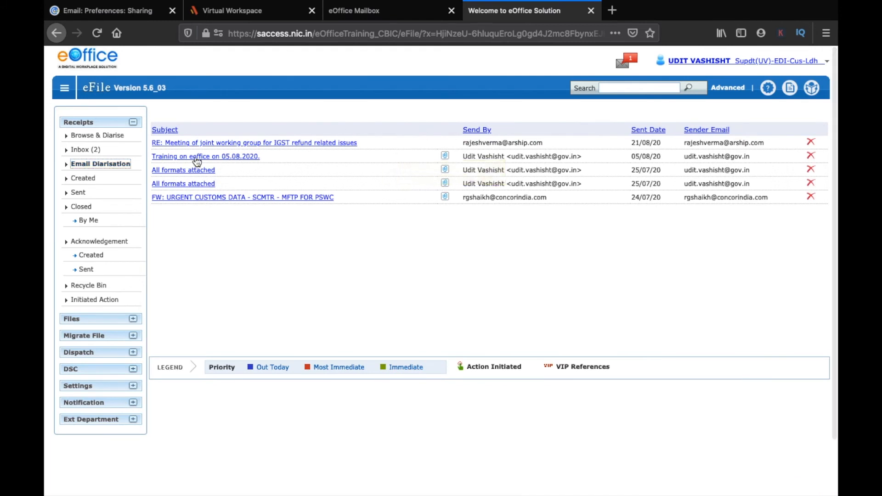
pyautogui.click(226, 143)
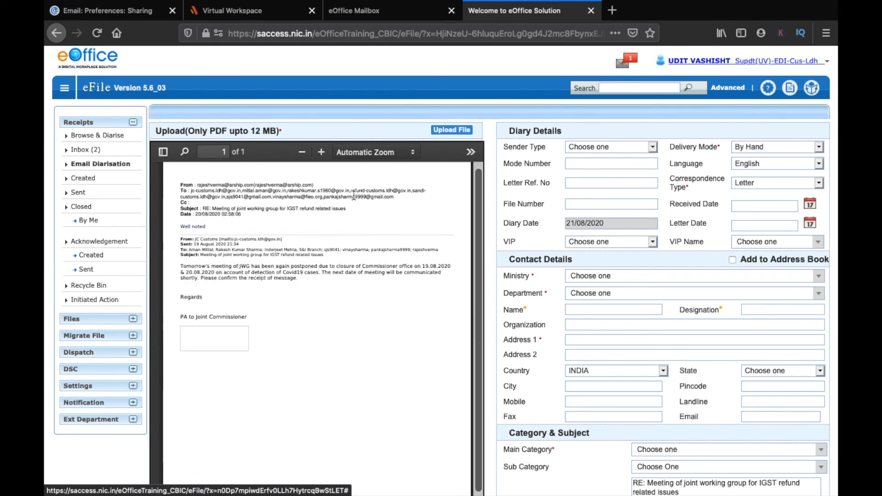
pyautogui.scroll(-3, 565, 258)
pyautogui.scroll(3, 565, 259)
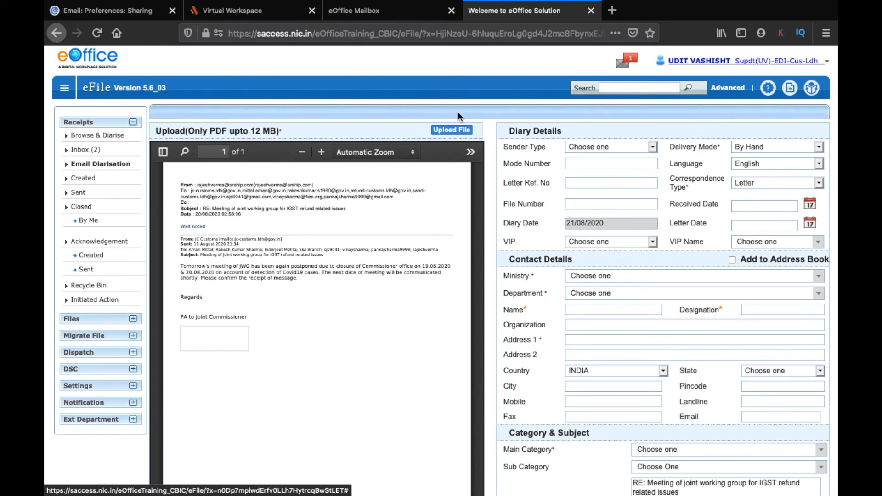
pyautogui.hotkey('ctrl', 'shift', 'Tab')
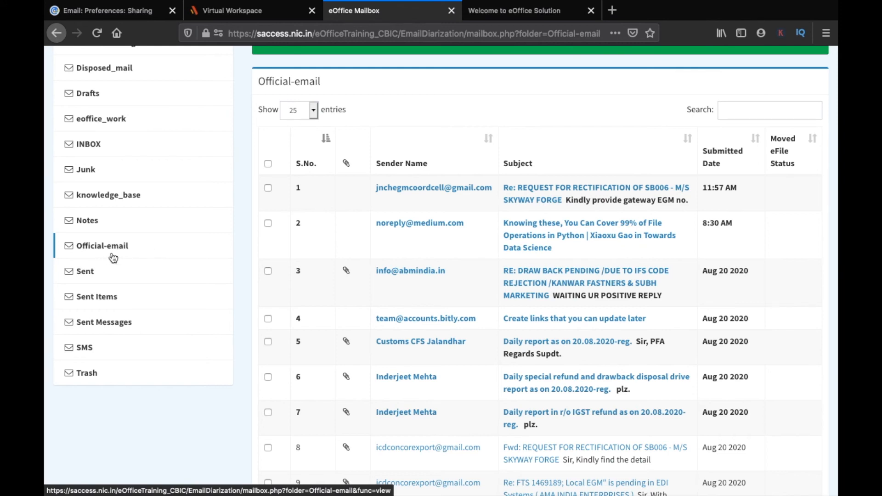
pyautogui.scroll(4, 100, 268)
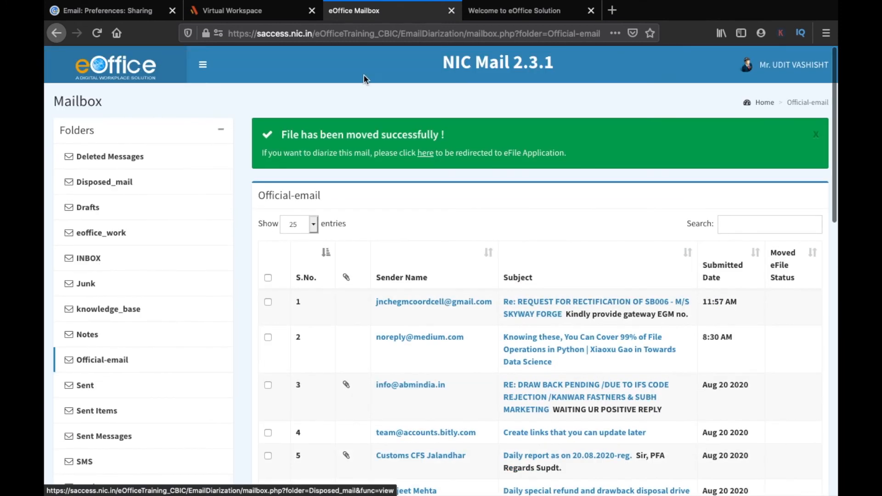
pyautogui.click(518, 12)
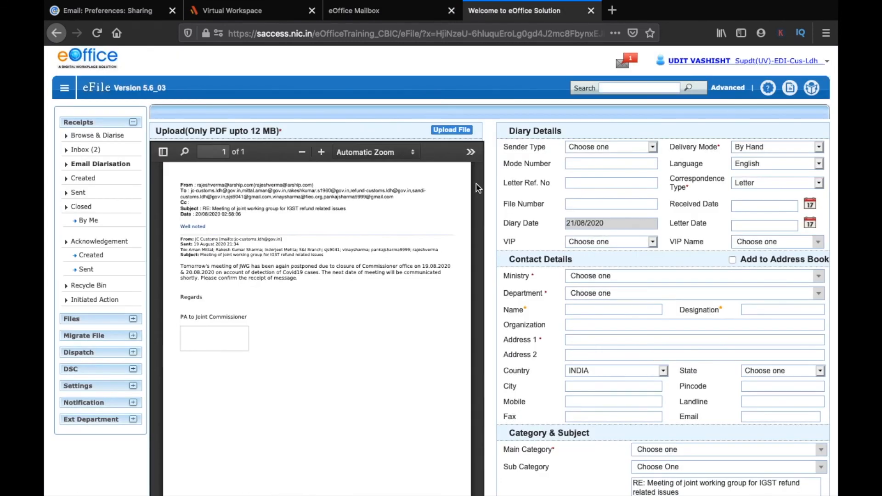